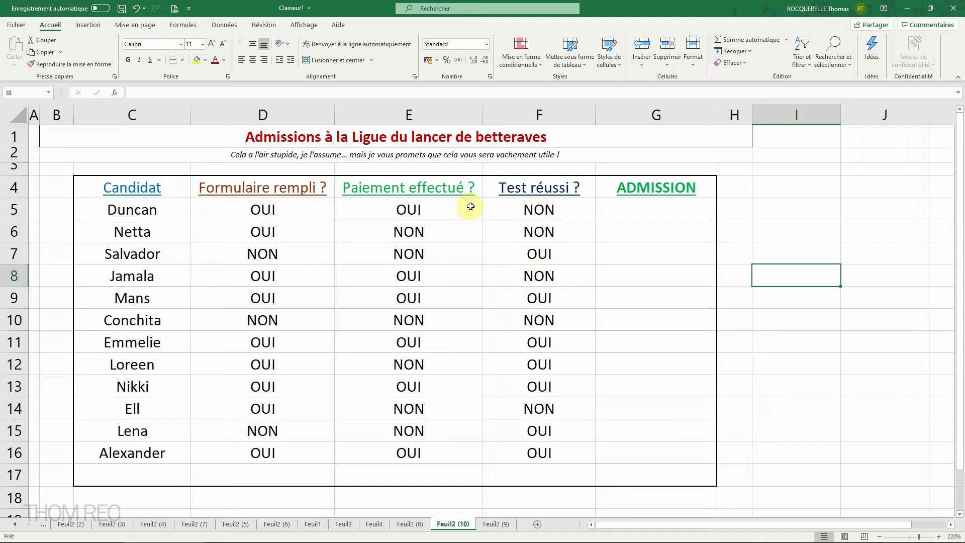
- Enter =ET(D5="OUI";E5="OUI";F5="OUI") in G5, giving FAUX for Duncan
click(624, 208)
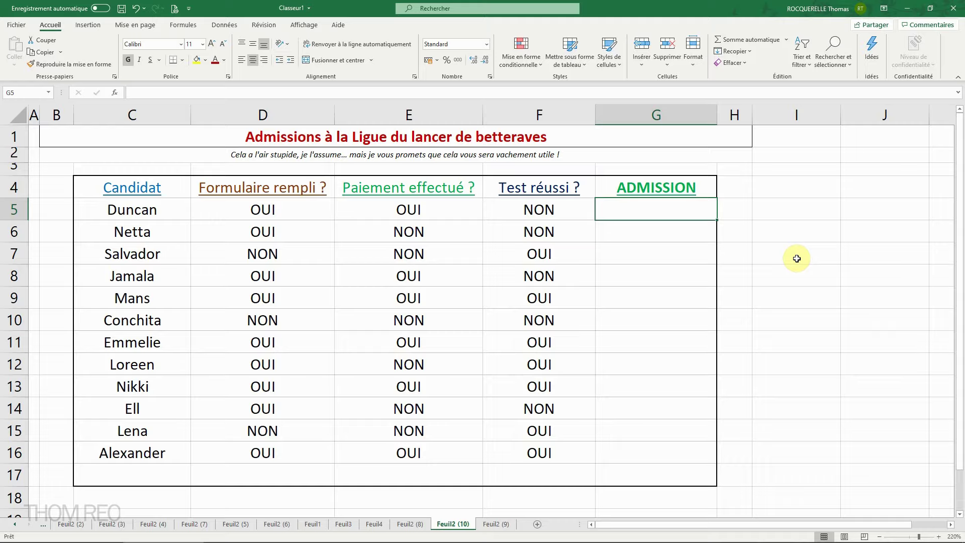
text(=)
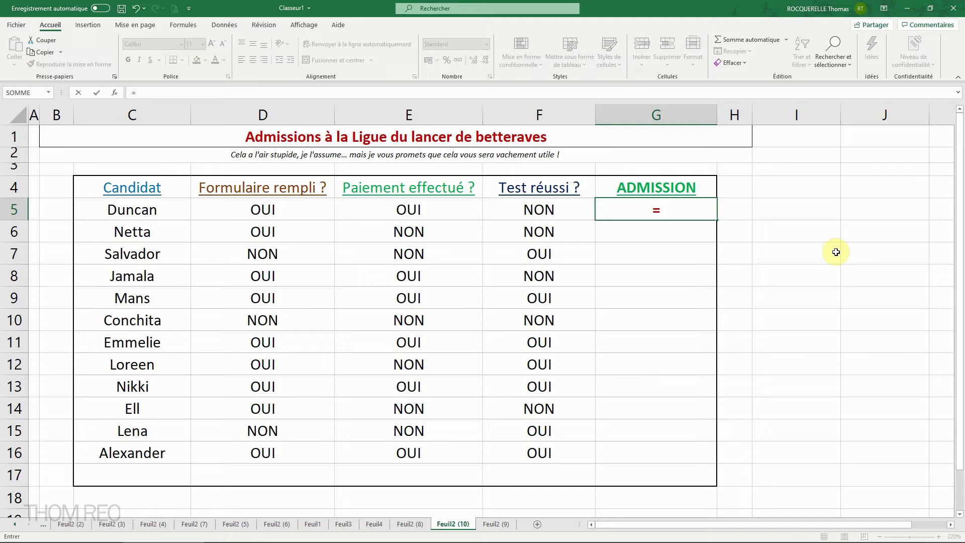
text(et)
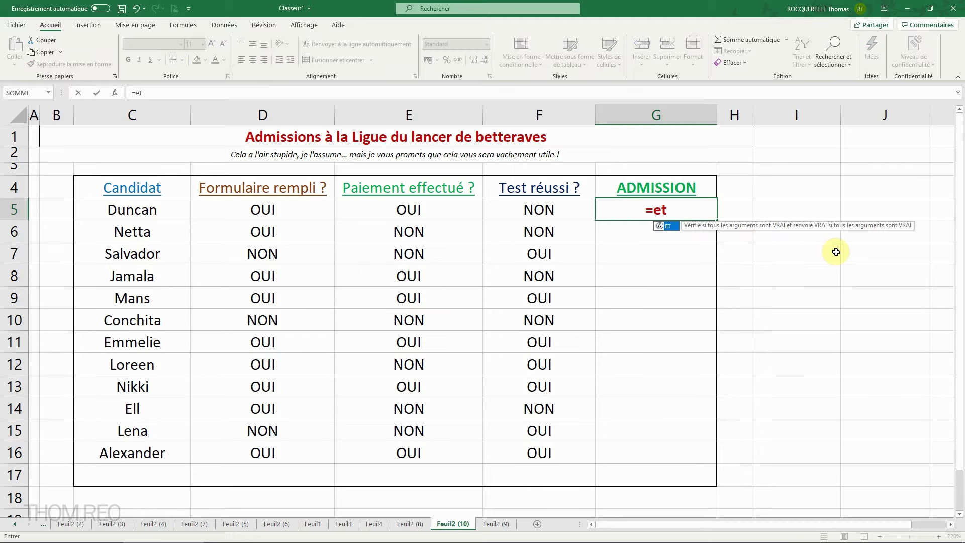
text(()
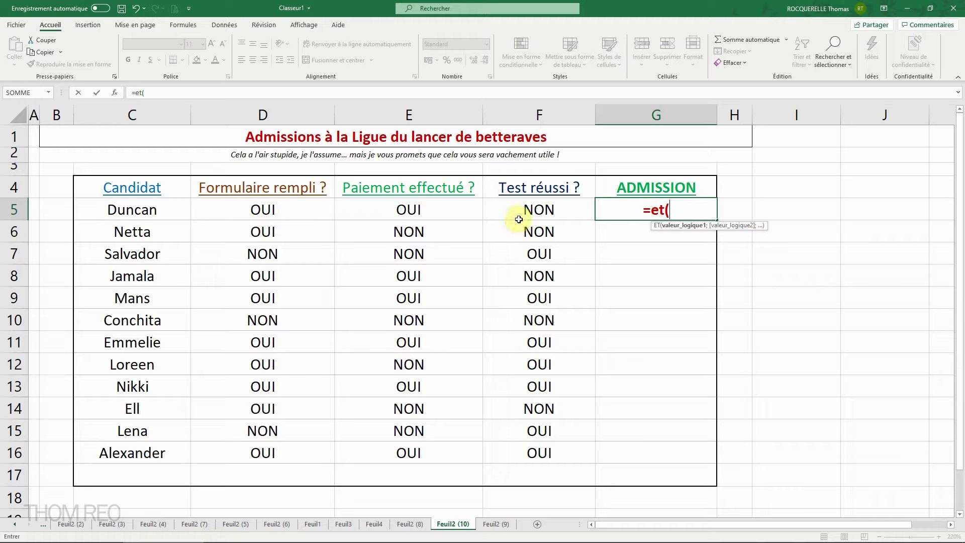
click(257, 210)
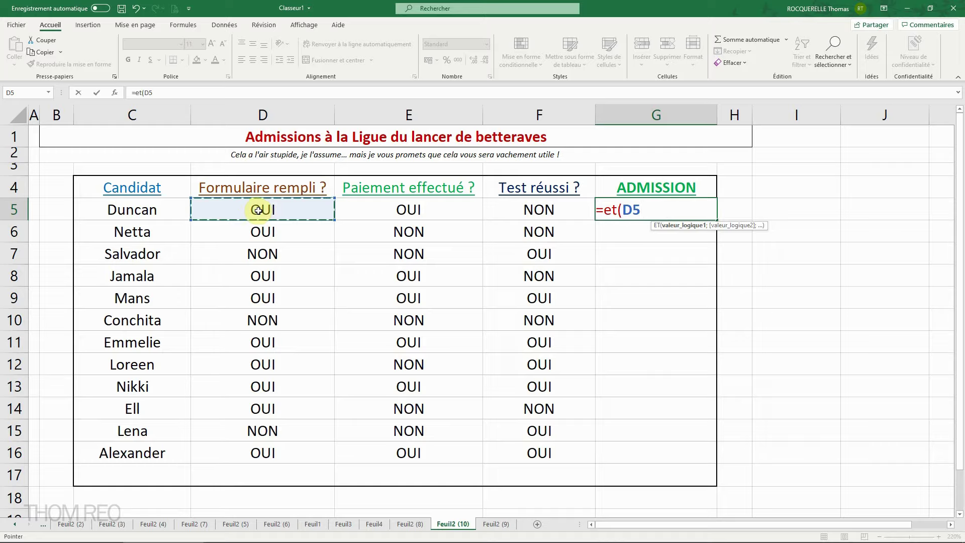
text(=")
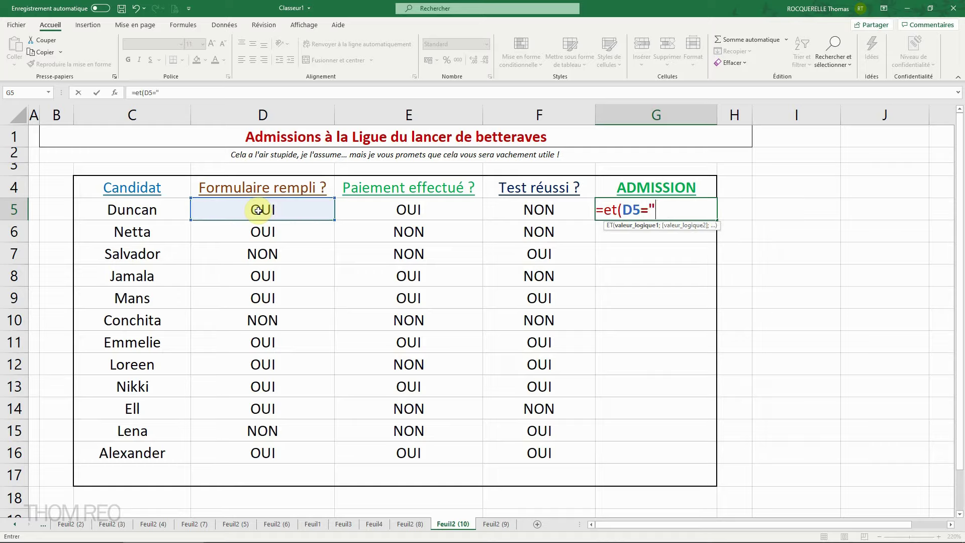
text(OUI")
text(;)
click(394, 213)
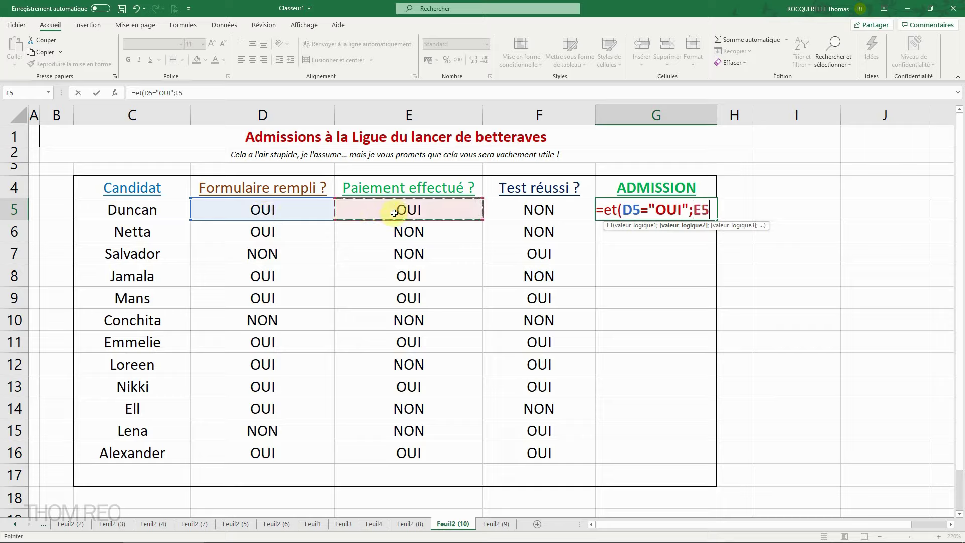
text(="OUI")
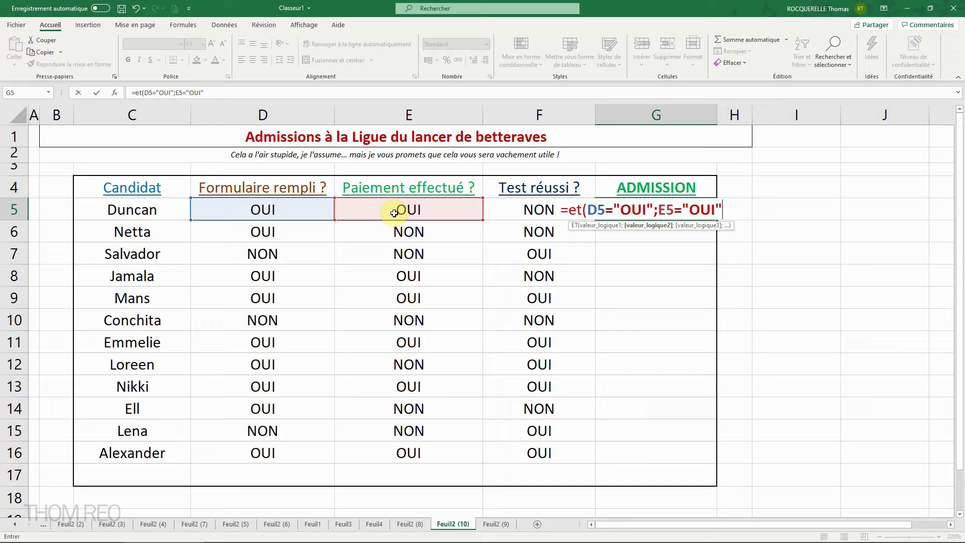
text(;)
click(524, 215)
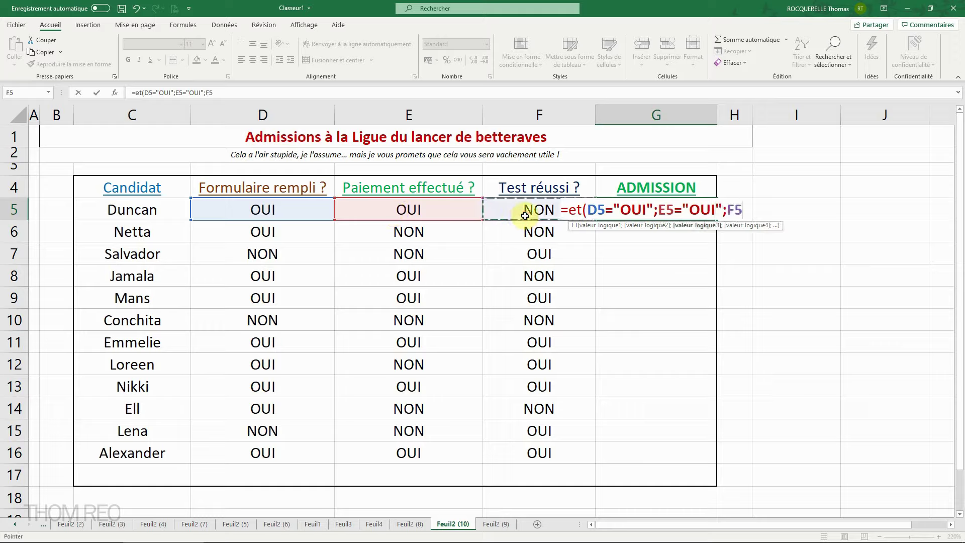
text(=")
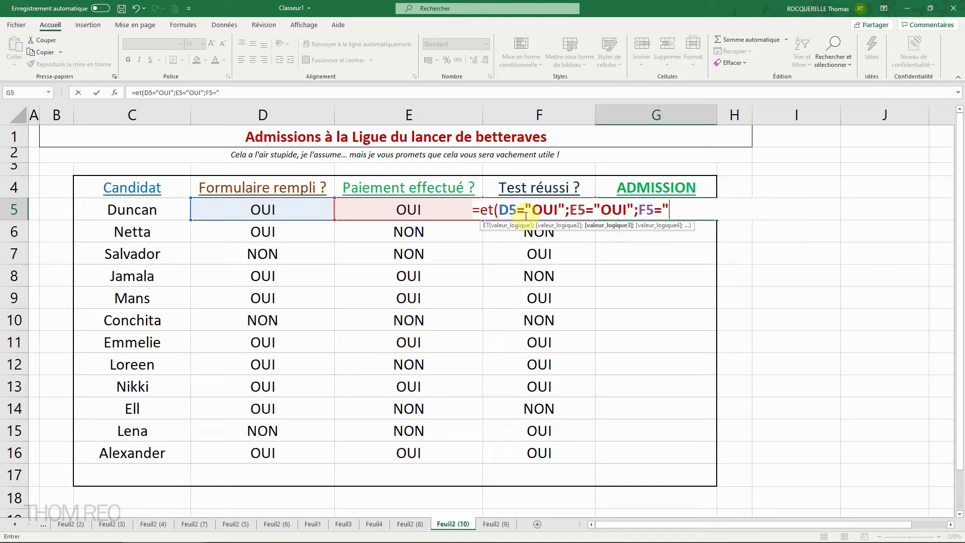
text(OUI")
text())
key(Return)
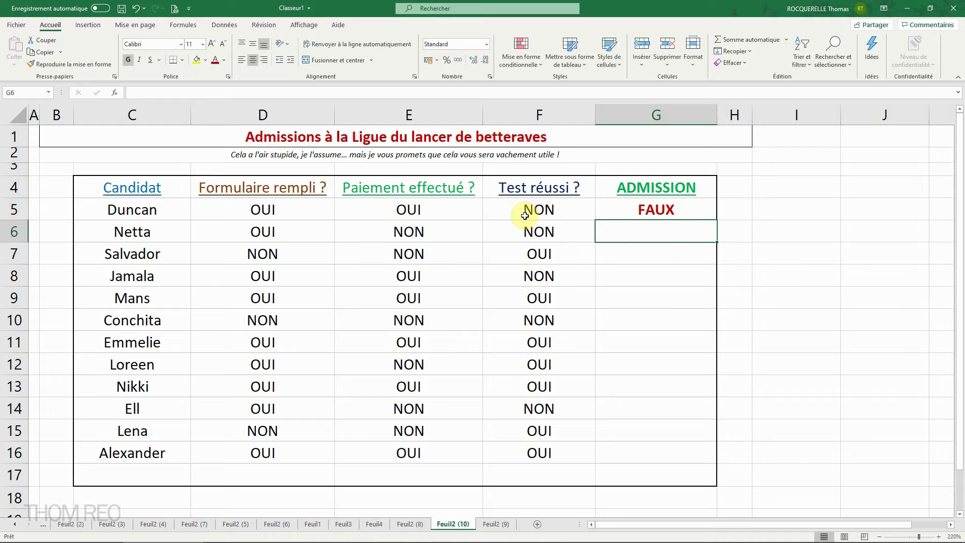
click(657, 214)
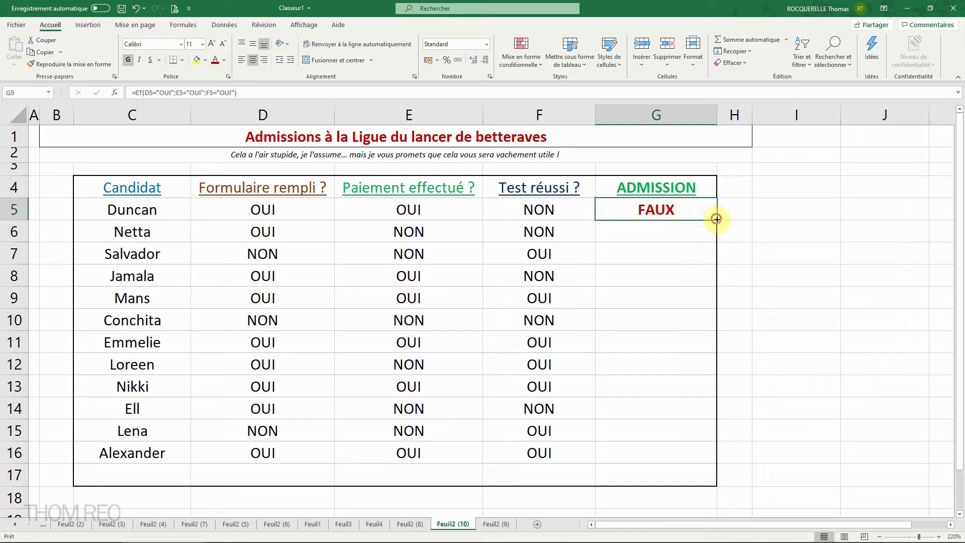
- Copy the ET formula from G5 down to G16 for all twelve candidates
drag(717, 220, 713, 464)
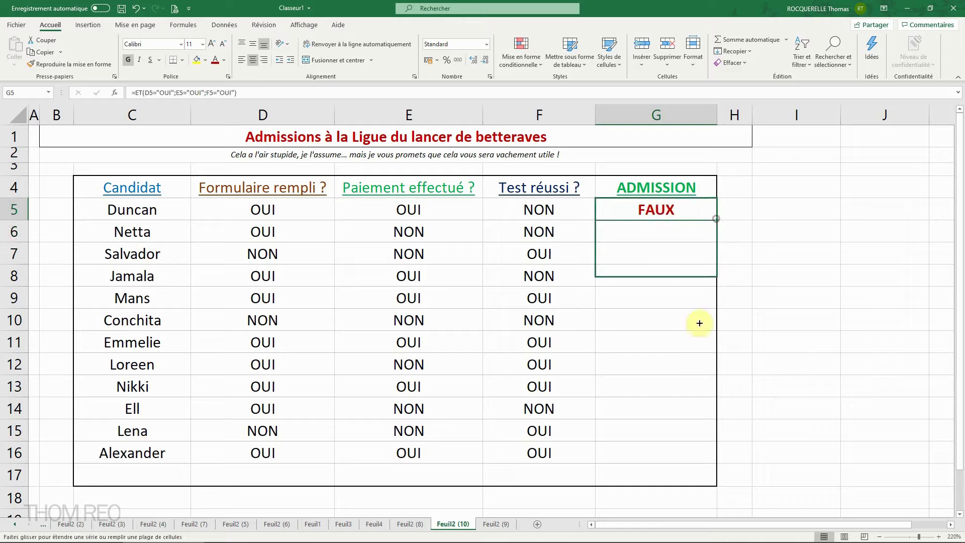
click(784, 313)
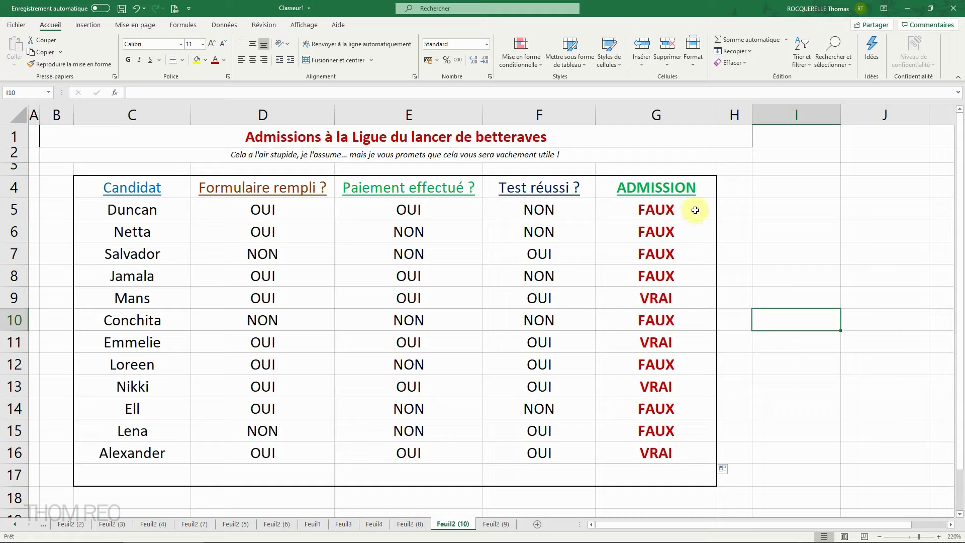
click(675, 209)
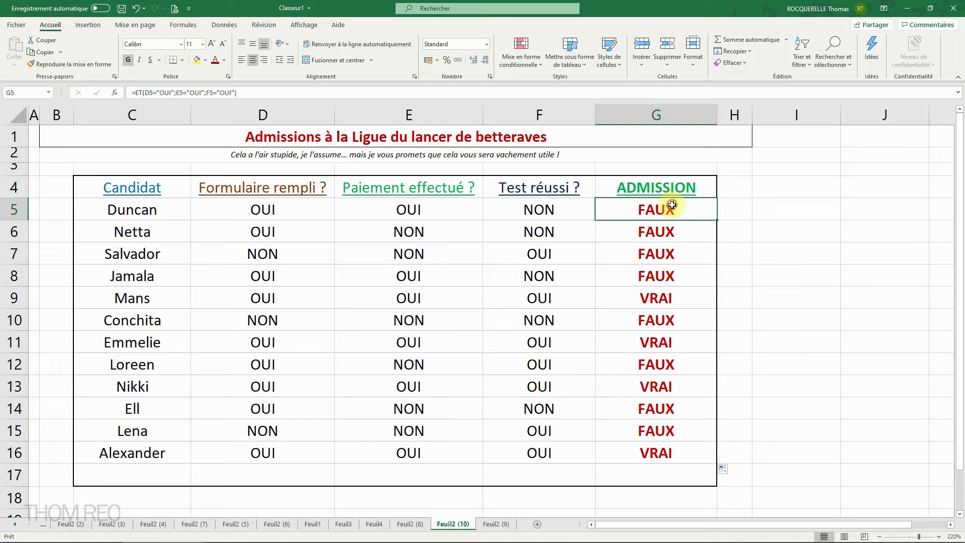
- Wrap G5's formula as =SI(ET(...);"admis";"refusé") so Duncan shows refusé
click(246, 90)
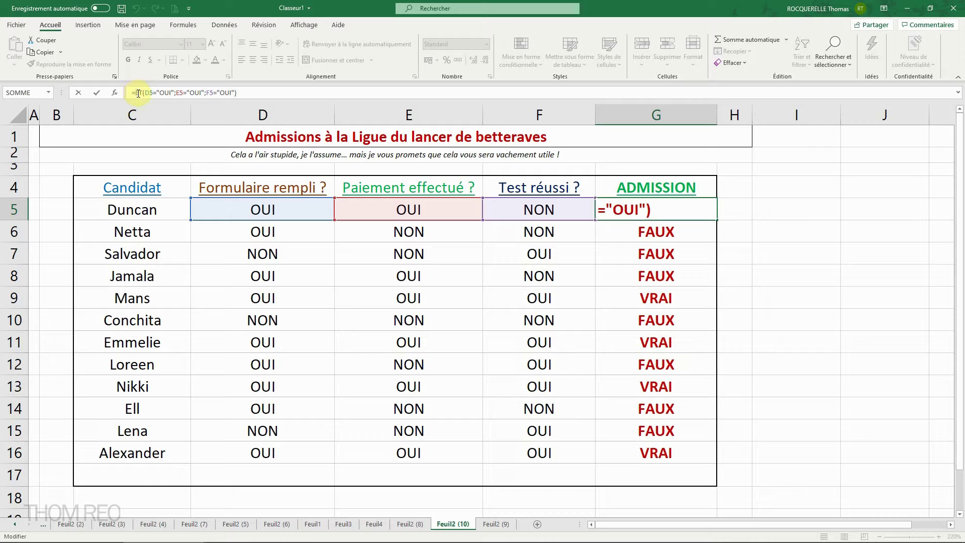
text(ET)
click(168, 91)
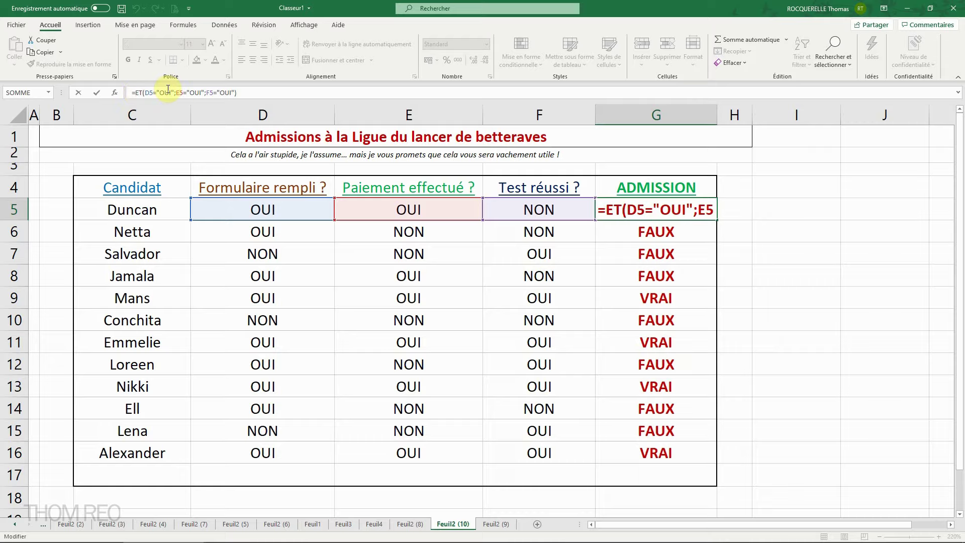
text(si)
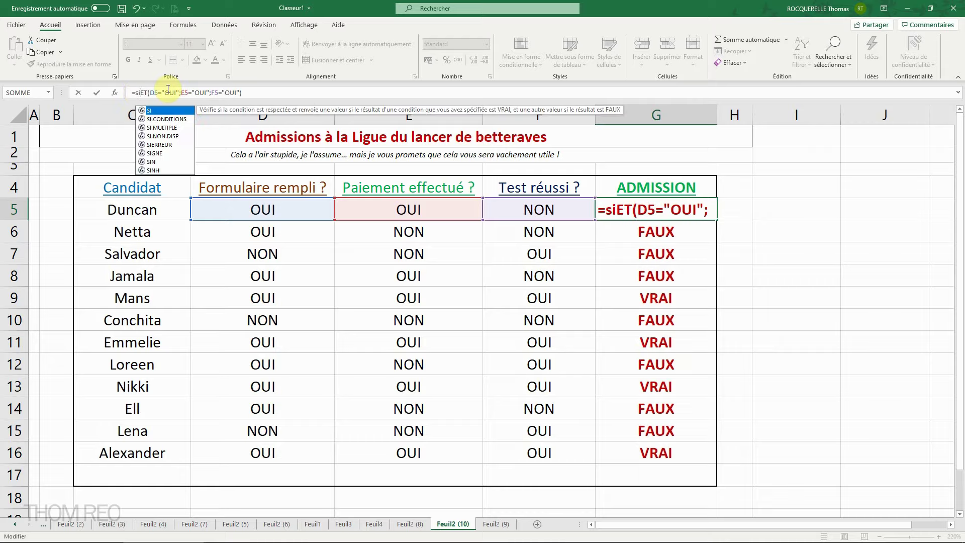
text(()
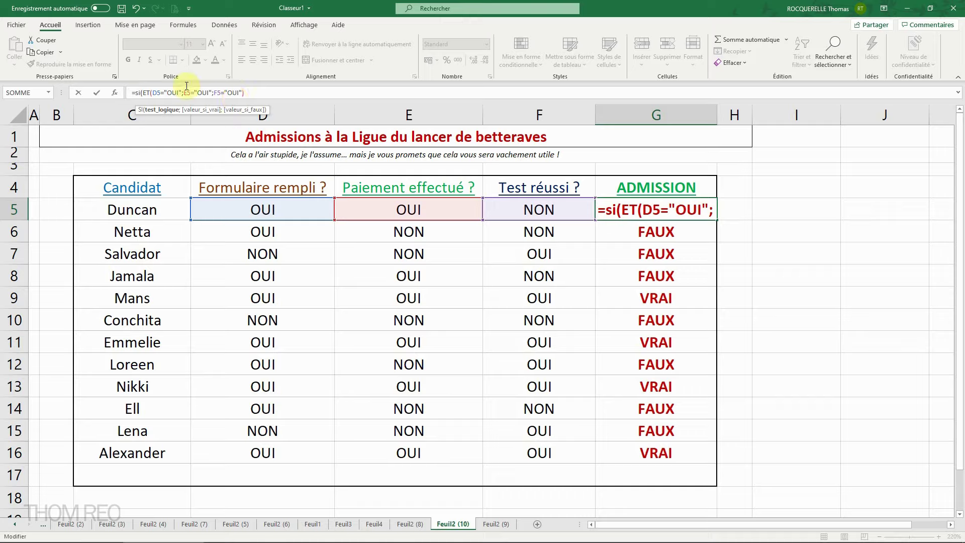
click(269, 93)
text(;")
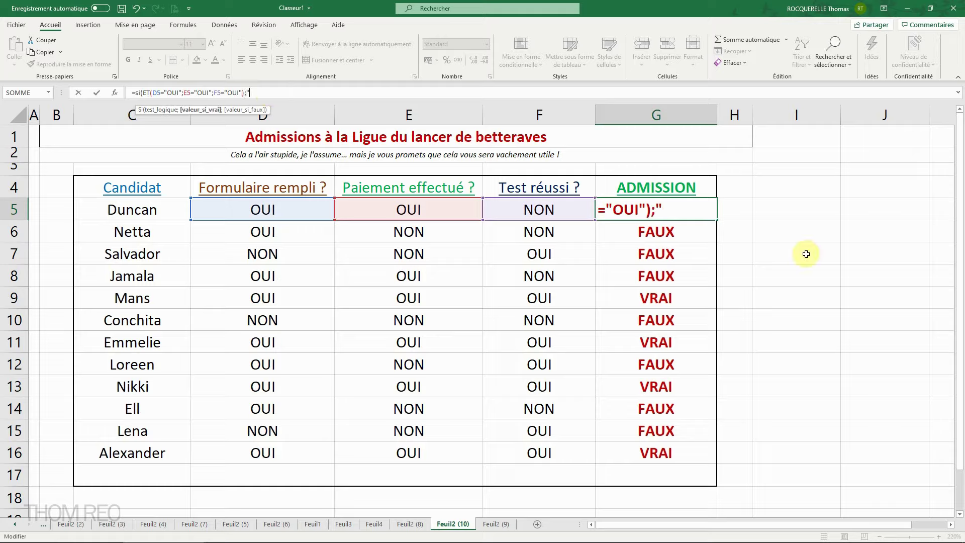
text(admis)
text(")
text(;"refusé")
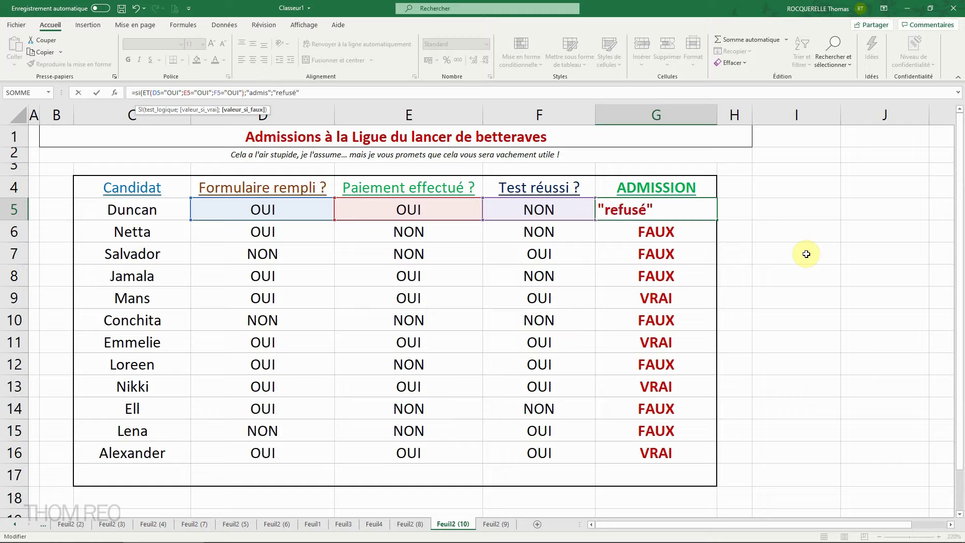
text())
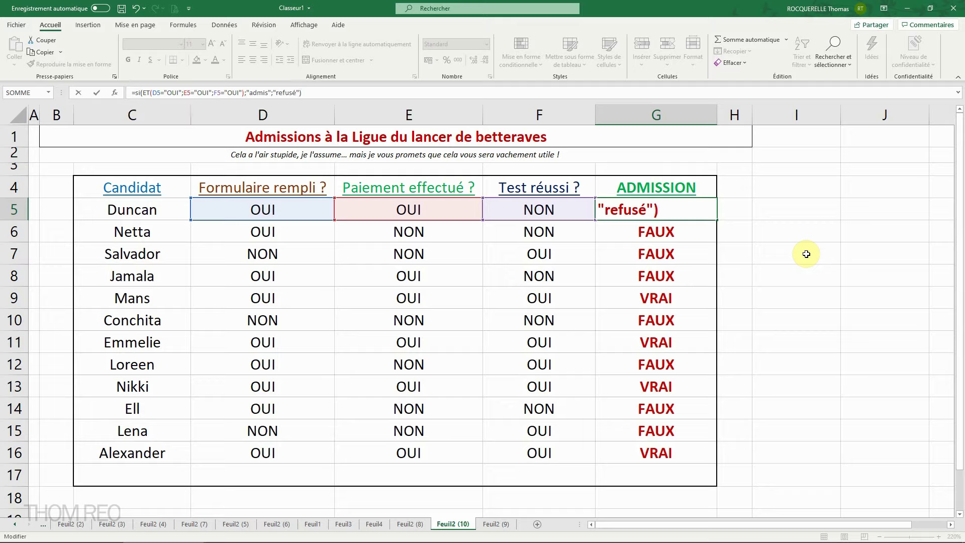
key(Return)
click(696, 209)
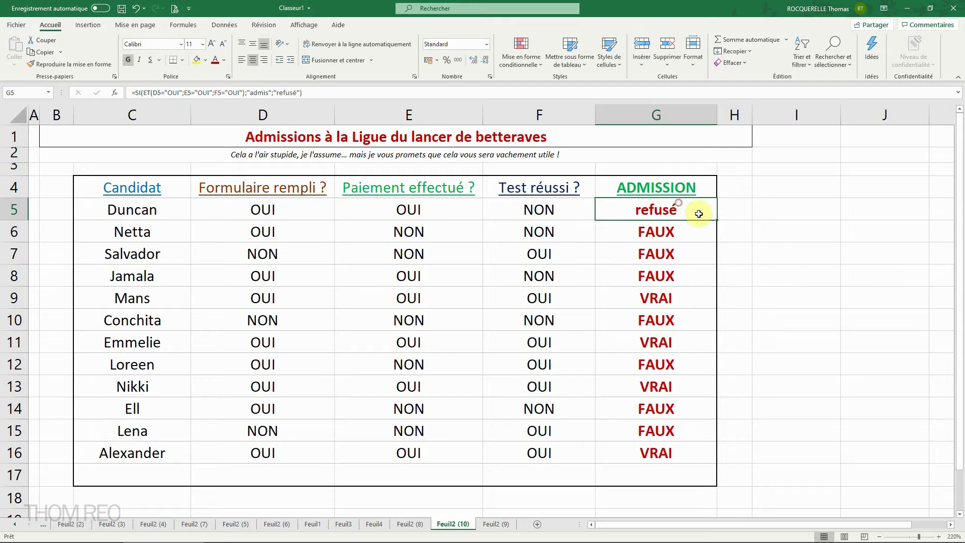
- Copy the admis/refusé formula down to G16, then switch to sheet Feuil2 (9)
mouse_move(717, 220)
mouse_down()
mouse_move(707, 386)
mouse_move(718, 460)
mouse_up()
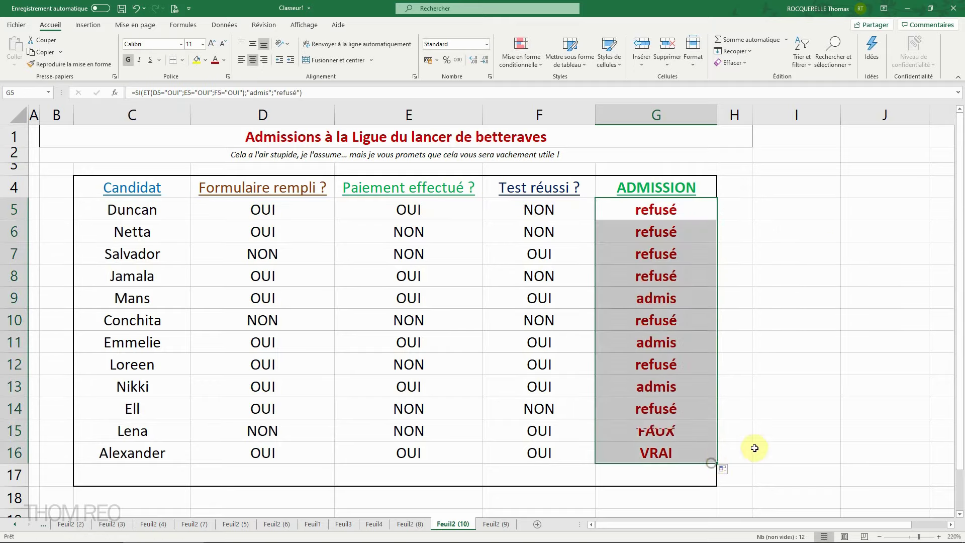
click(676, 320)
click(680, 404)
click(654, 206)
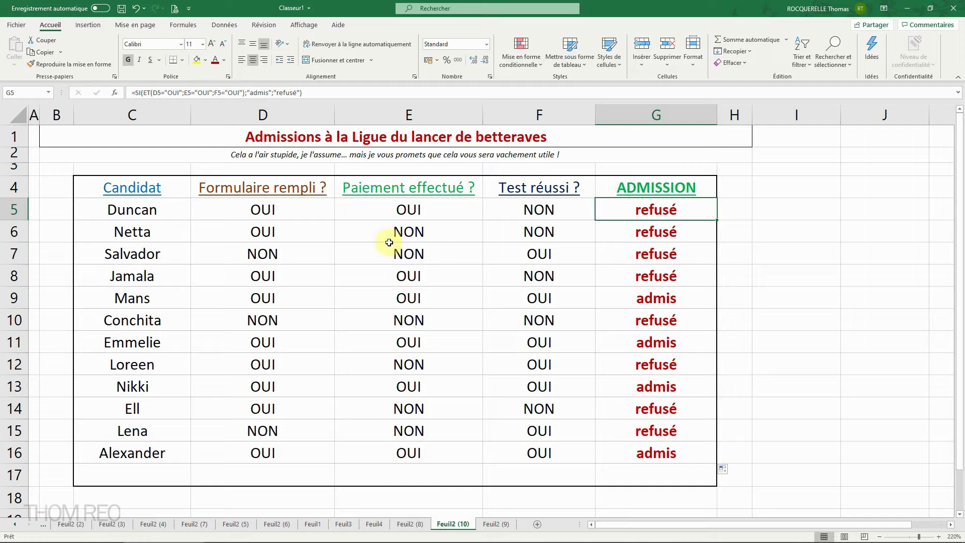
click(503, 524)
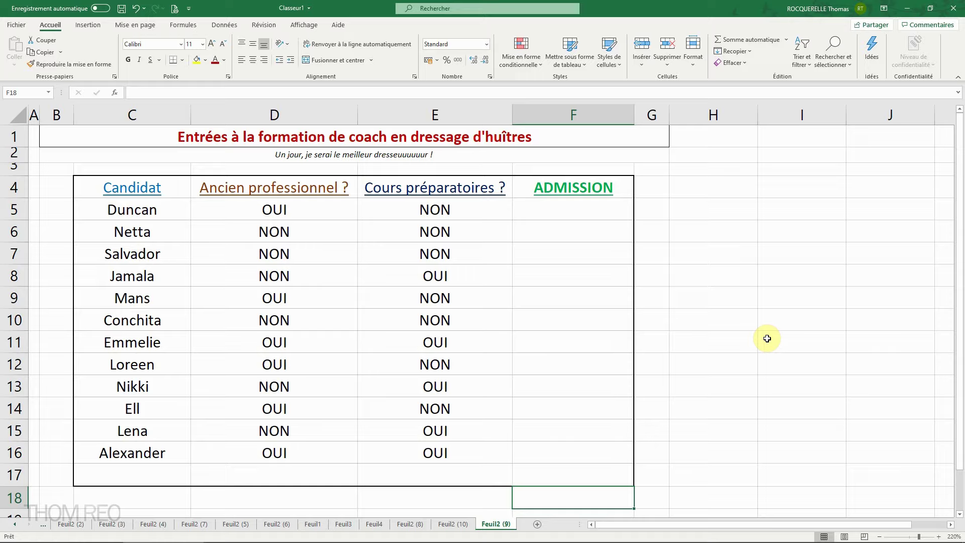
- Enter =OU(D5="OUI";E5="OUI") in F5 for Duncan's admission
click(527, 209)
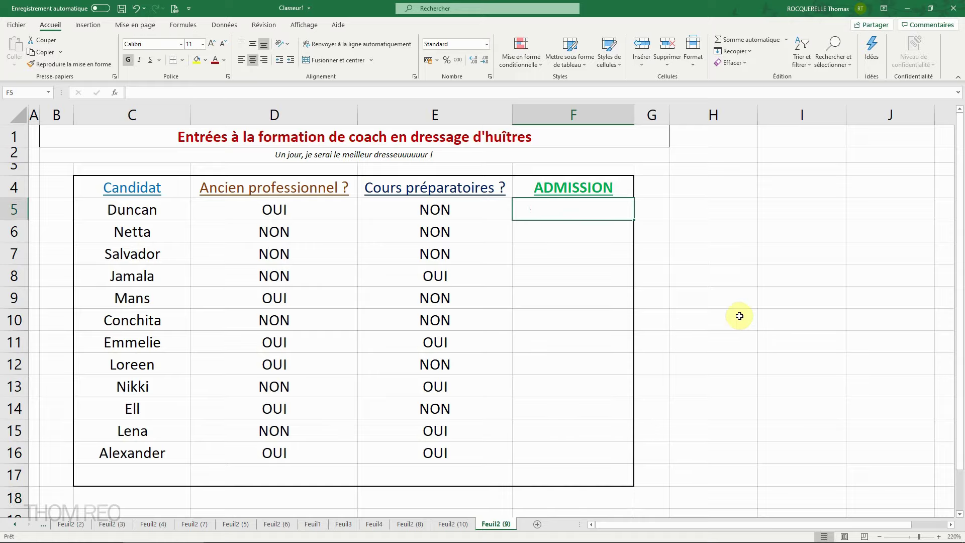
text(=o)
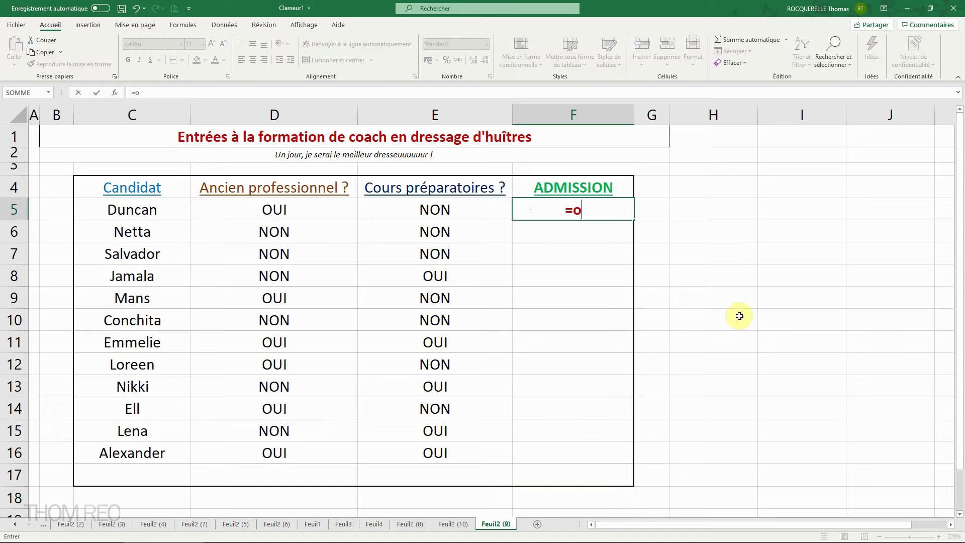
text(u()
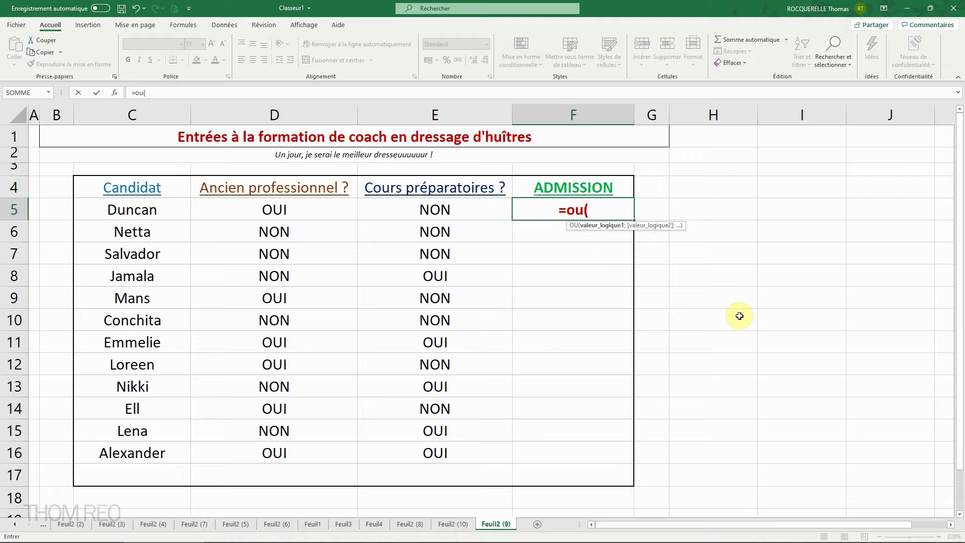
click(308, 209)
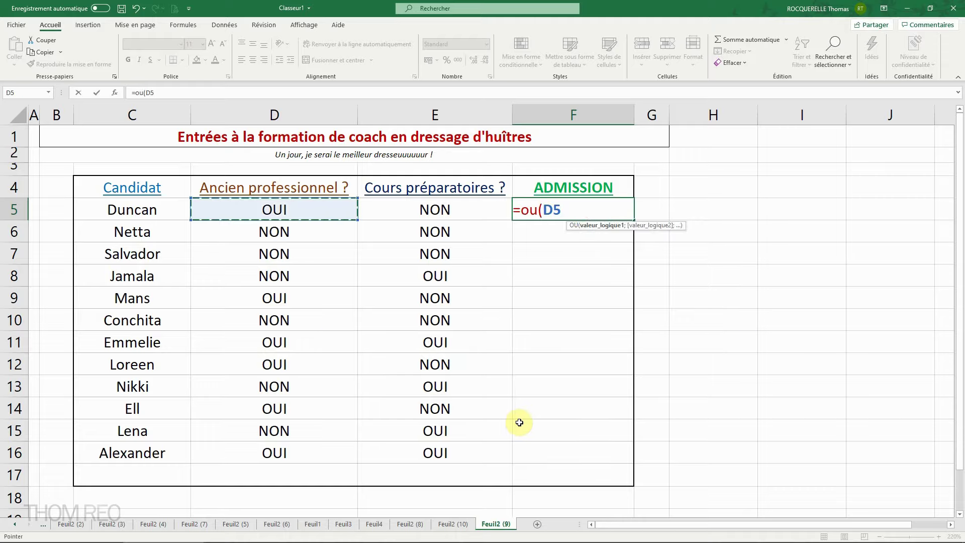
text(="OUI)
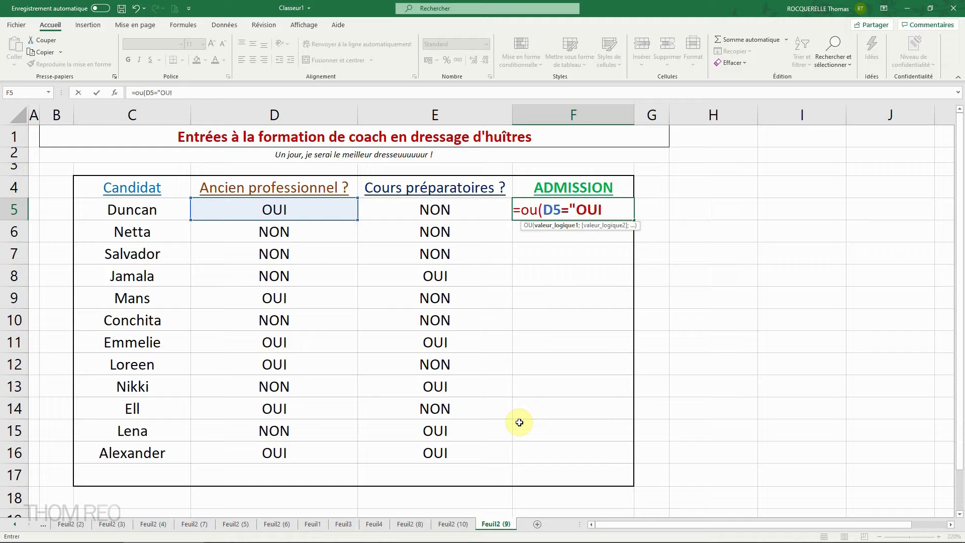
text(;)
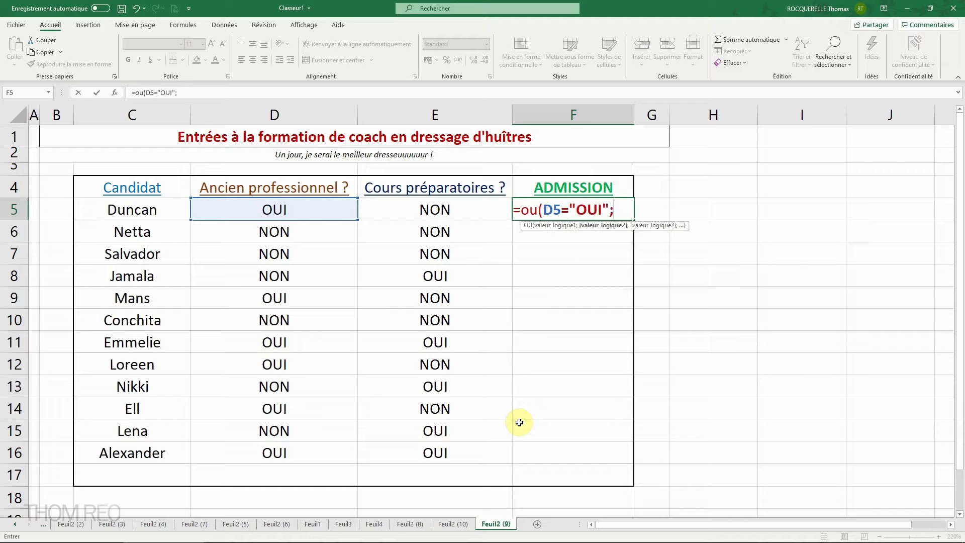
click(416, 212)
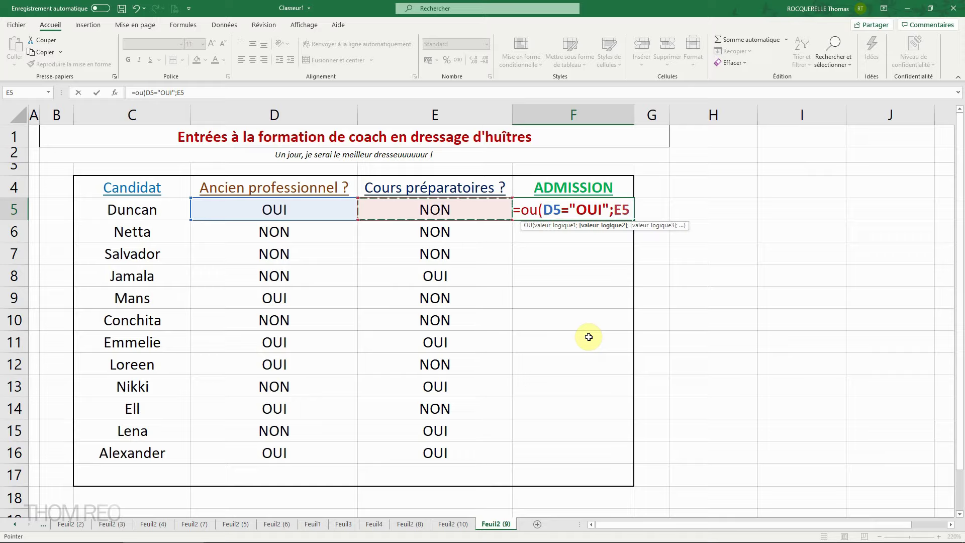
text(="OUI)
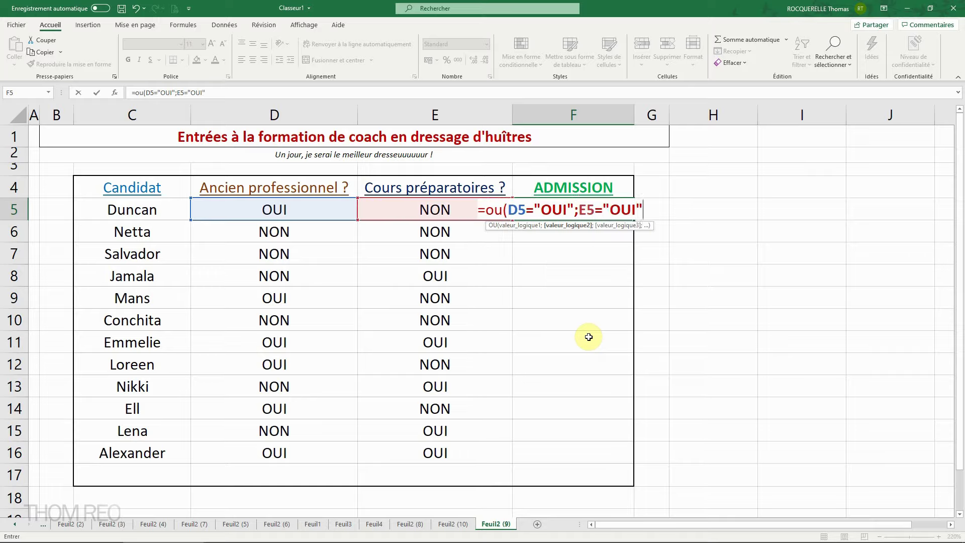
text())
key(Return)
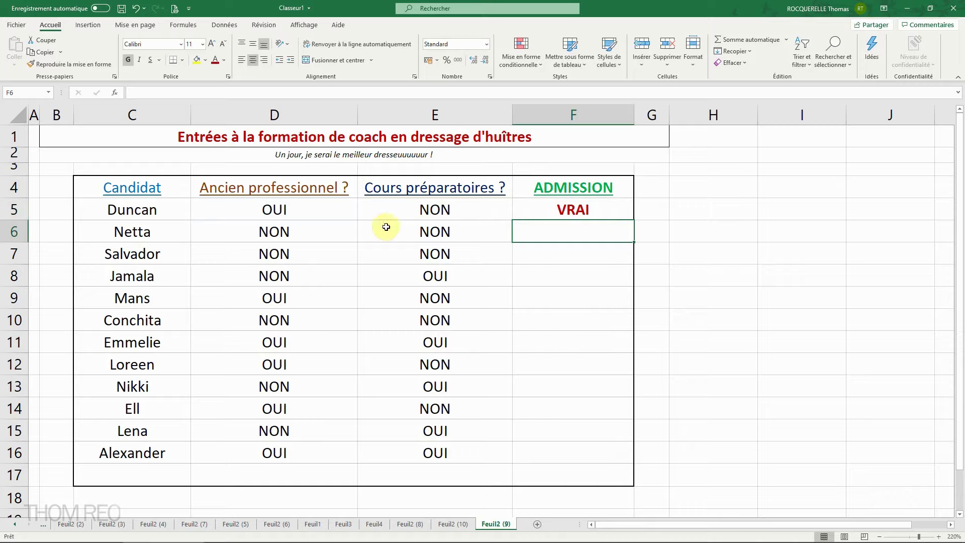
- Copy the OU formula from F5 down to F16
click(573, 210)
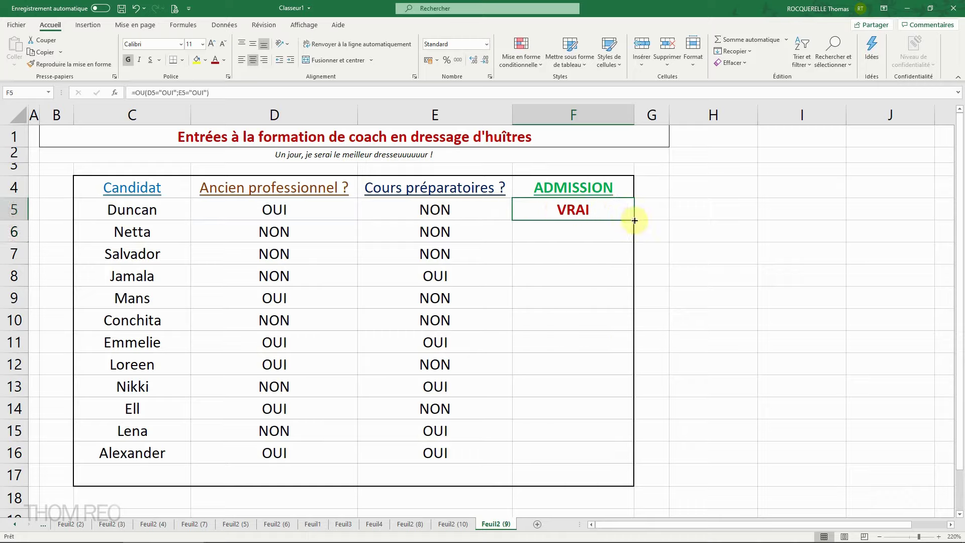
drag(634, 220, 626, 457)
click(711, 296)
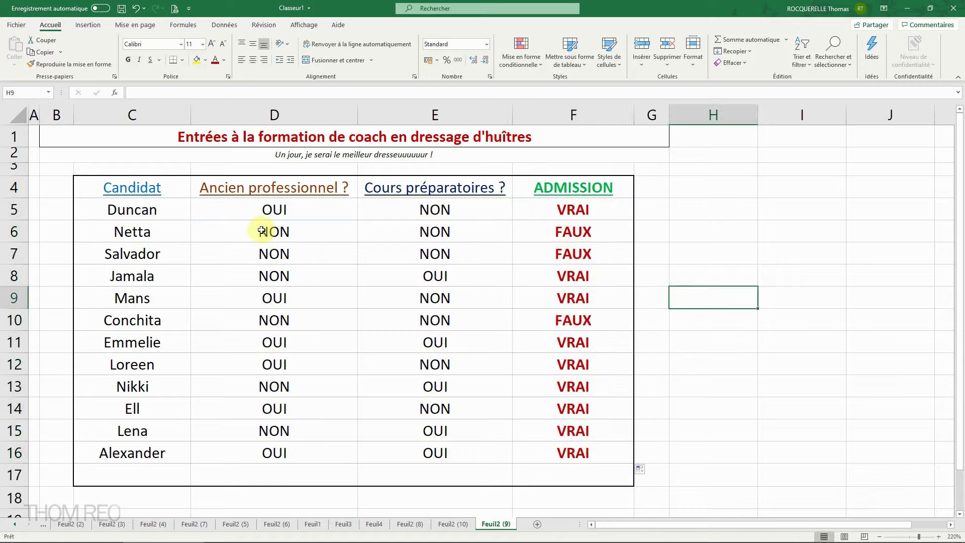
click(578, 232)
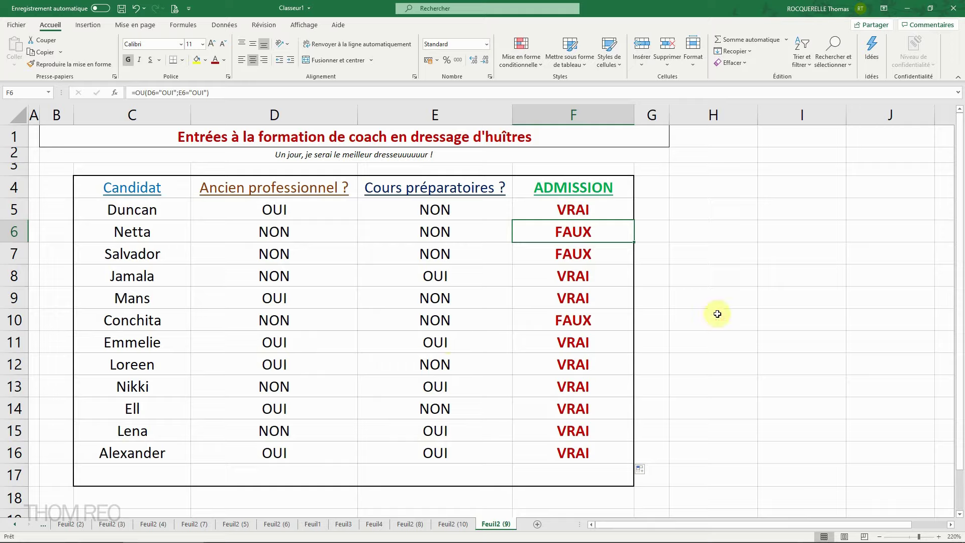
click(586, 211)
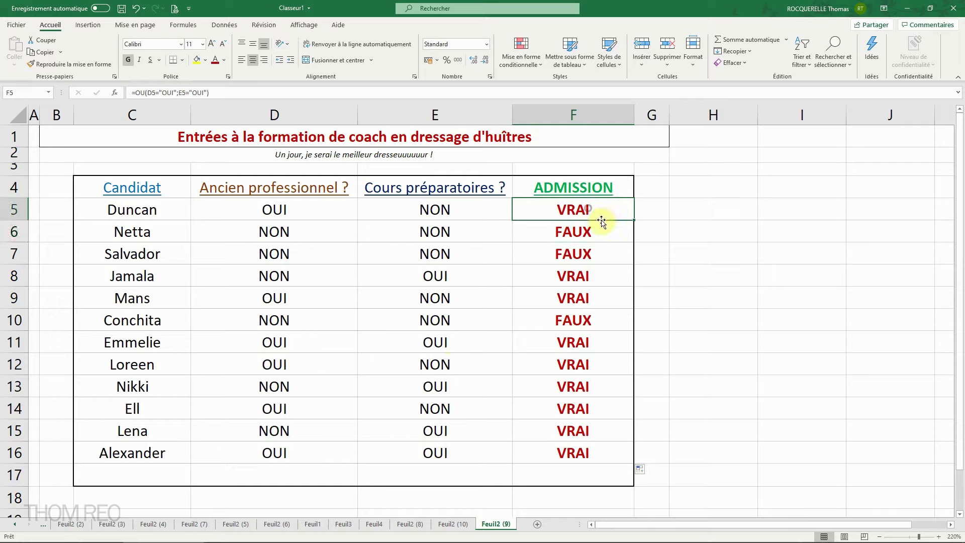
click(136, 93)
- Wrap F5's formula as =SI(OU(D5="OUI";E5="OUI");"Admis";"Refusé")
text(si()
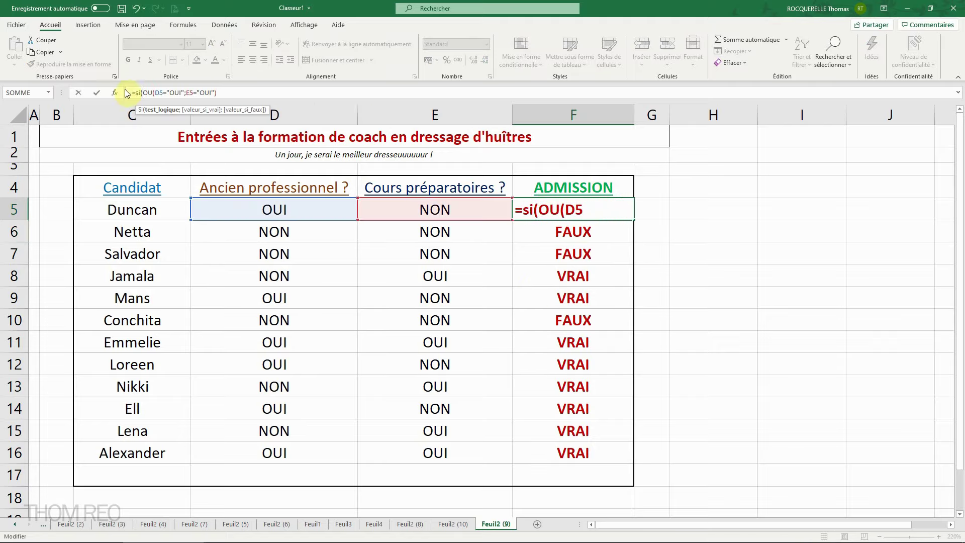
click(240, 92)
text(;"A)
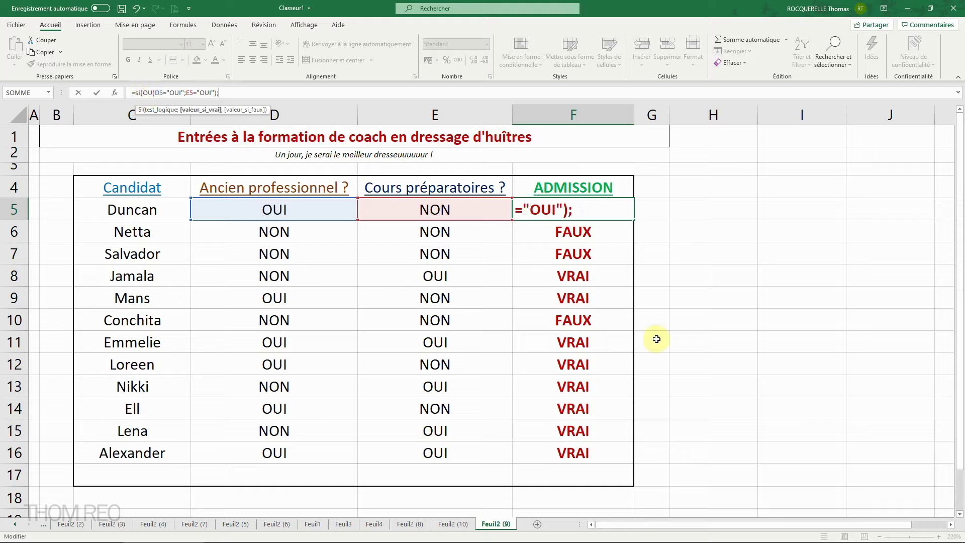
text(dmis")
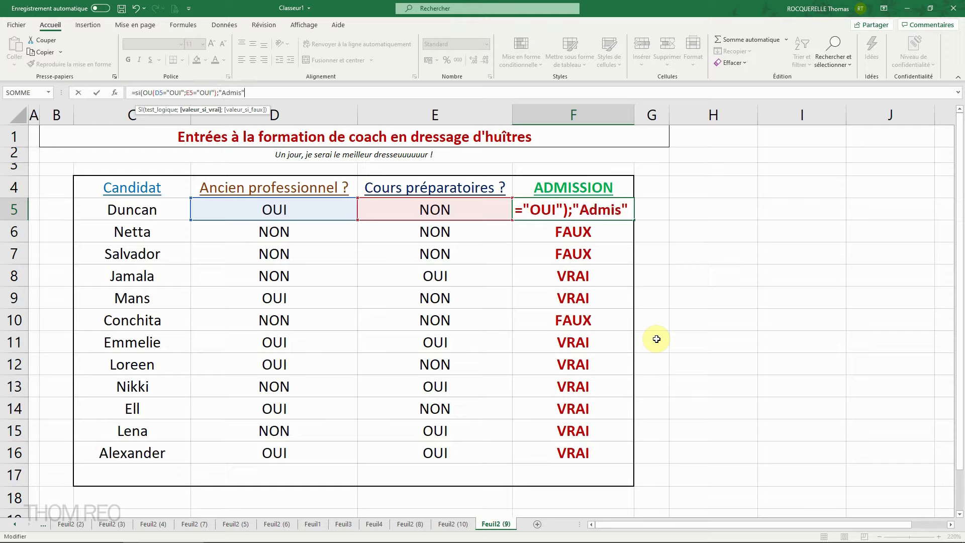
text(;)
text("Refusé)
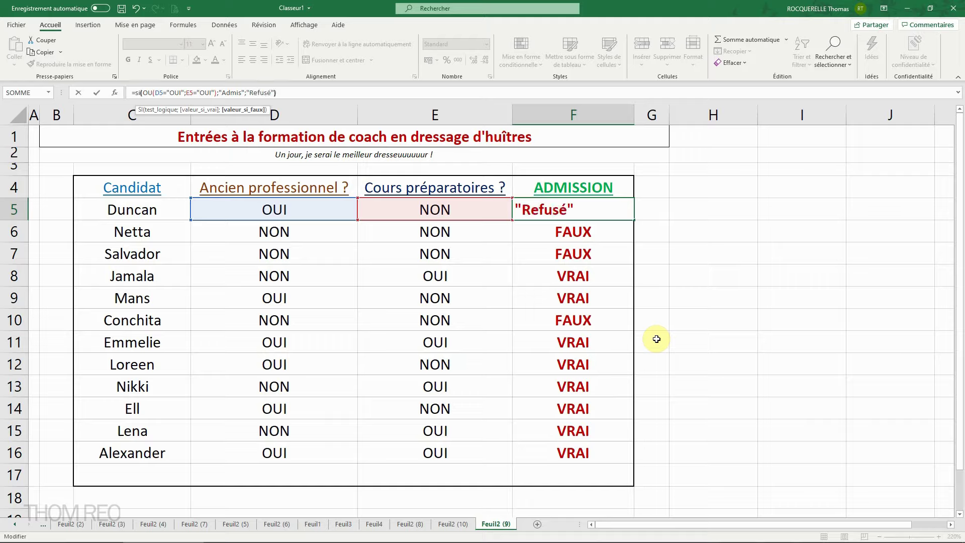
key(Return)
- Copy the Admis/Refusé formula from F5 down to F16
click(601, 205)
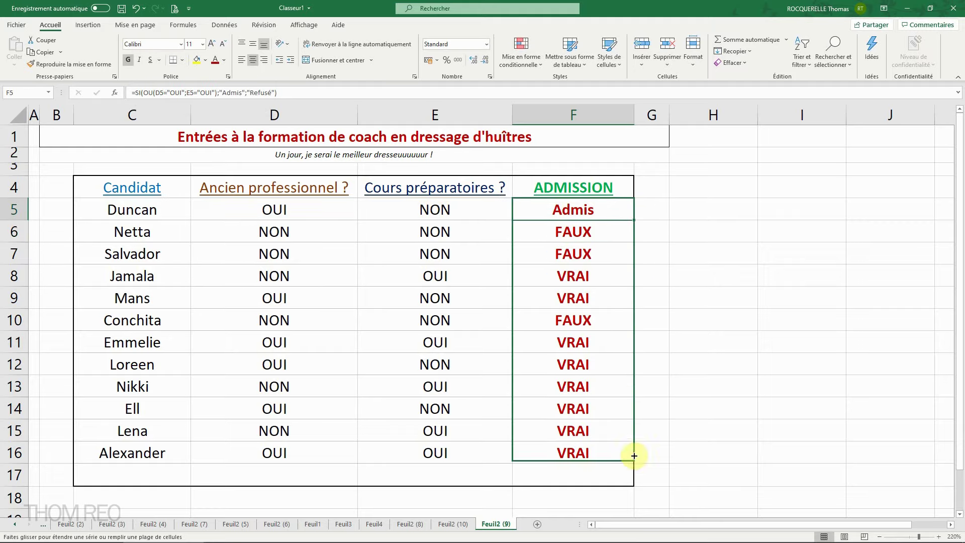
drag(636, 221, 635, 458)
click(710, 291)
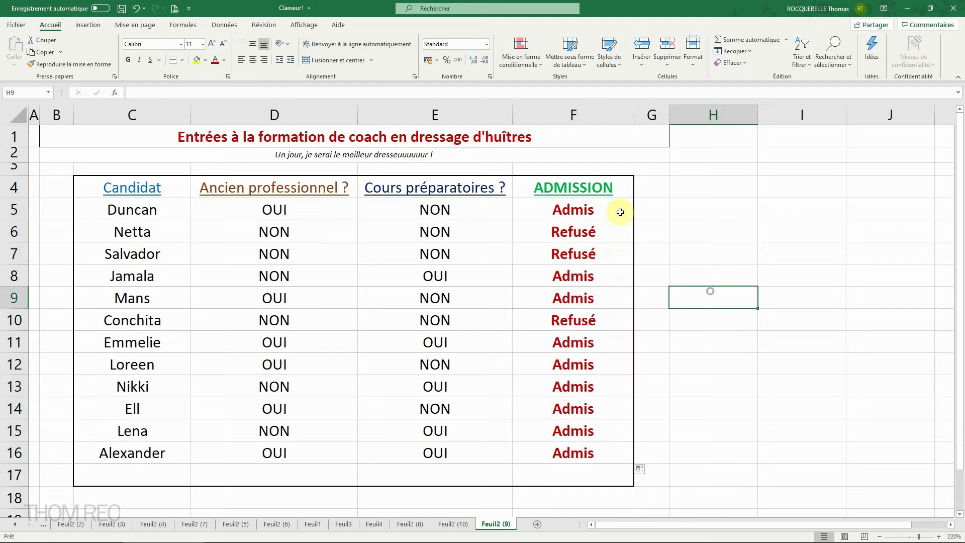
click(569, 393)
click(563, 207)
click(558, 271)
click(565, 363)
click(575, 435)
click(592, 363)
click(591, 312)
click(564, 207)
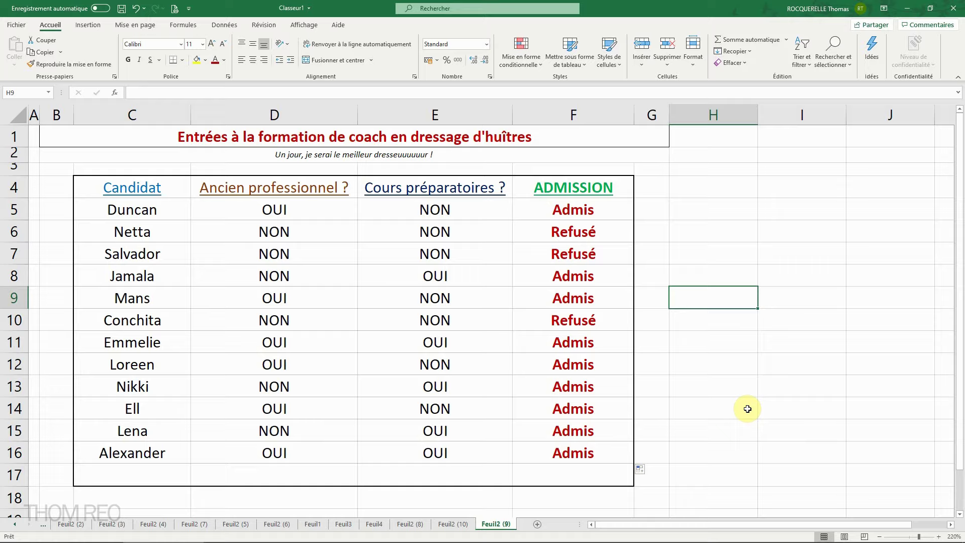
click(748, 407)
click(749, 303)
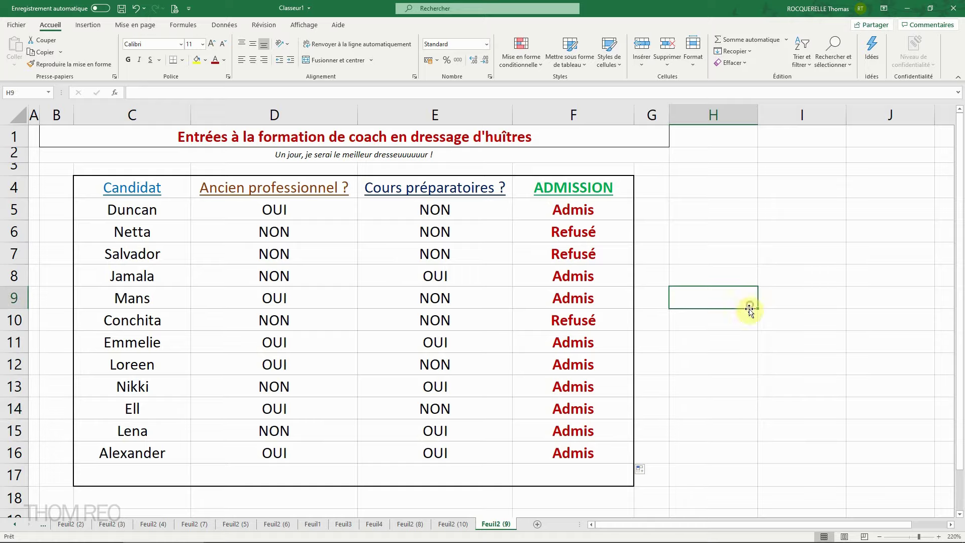
click(605, 209)
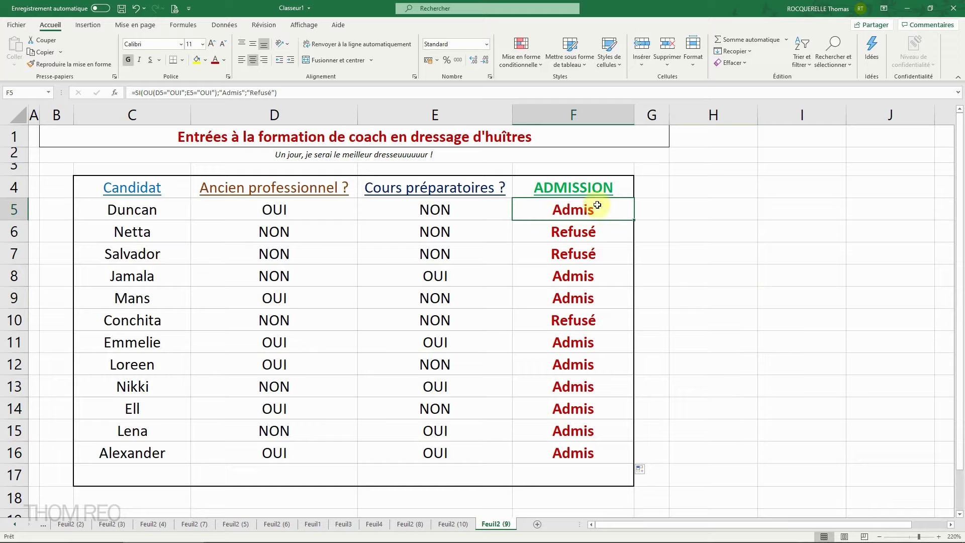